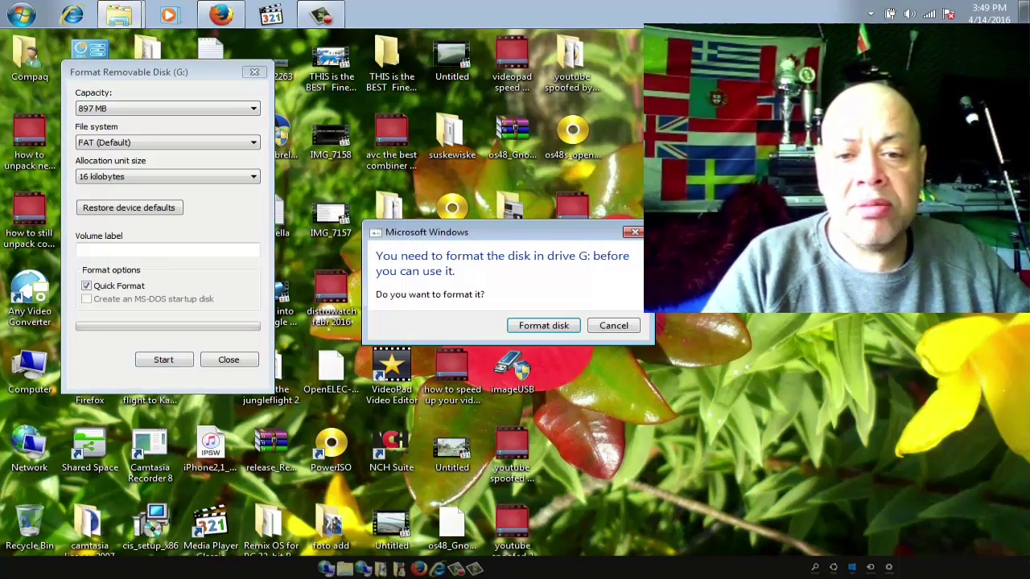
- Try quick-formatting the 897 MB drive G: in Explorer, which fails with 'Windows can't format G'
click(613, 326)
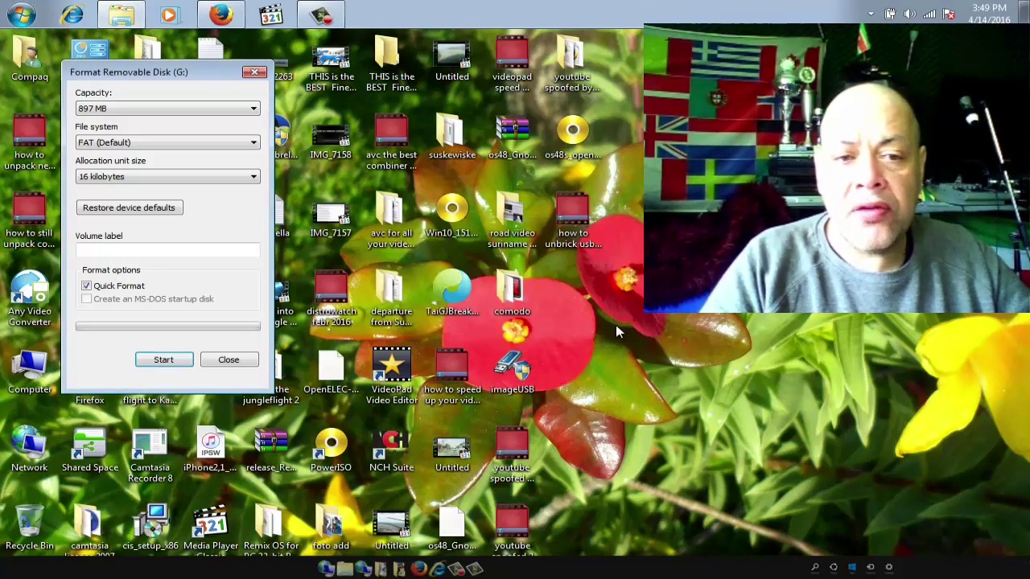
click(129, 111)
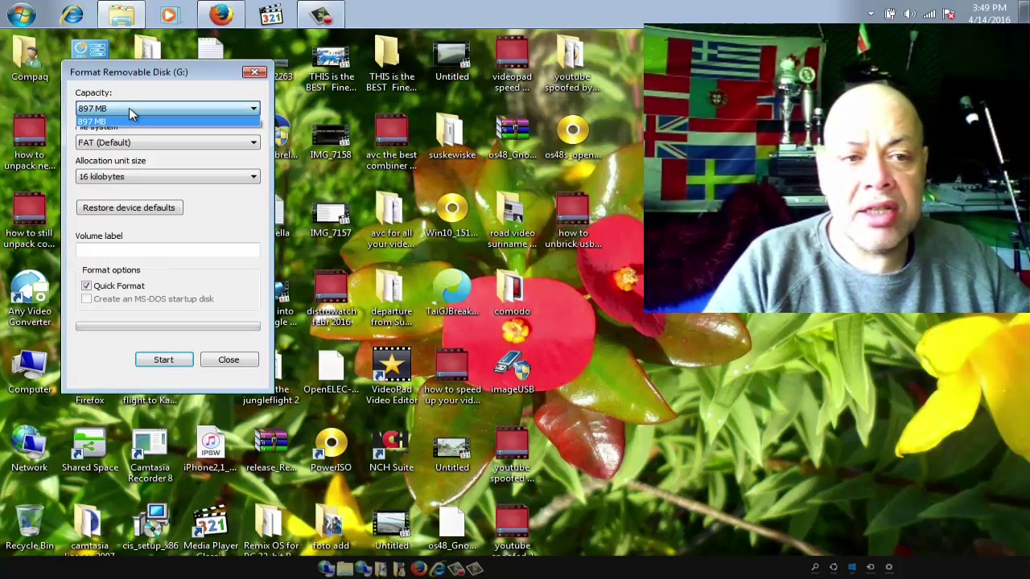
click(133, 118)
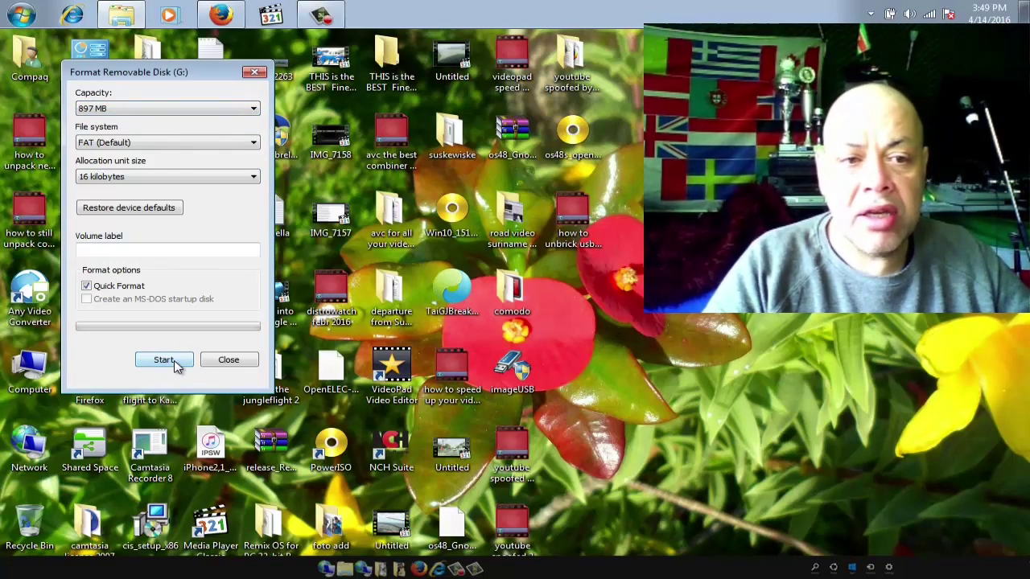
click(229, 359)
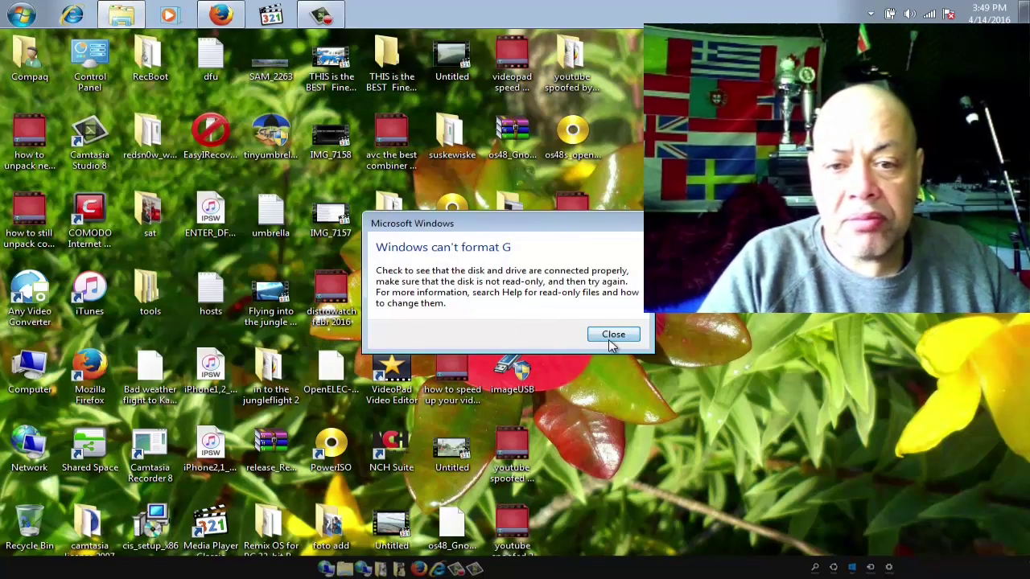
- Dismiss the format error, run imageUSB as administrator, and tick the 15500 MB drive G:\
click(611, 334)
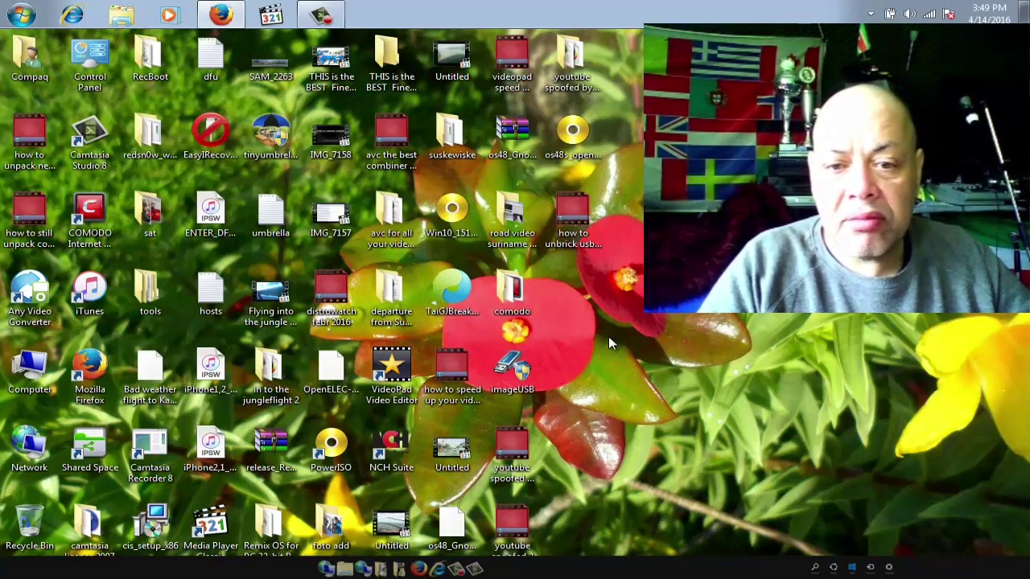
right_click(513, 366)
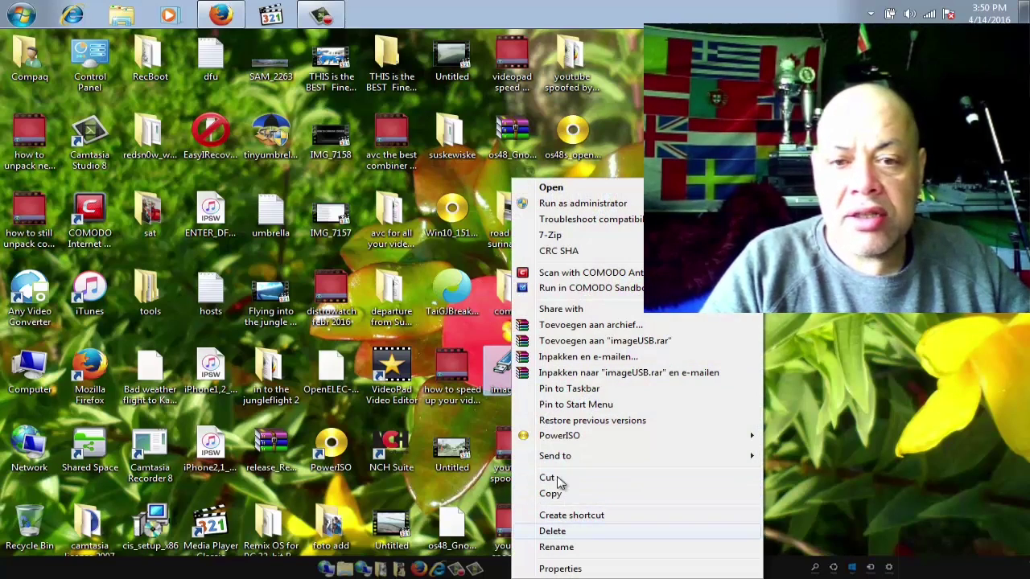
click(581, 206)
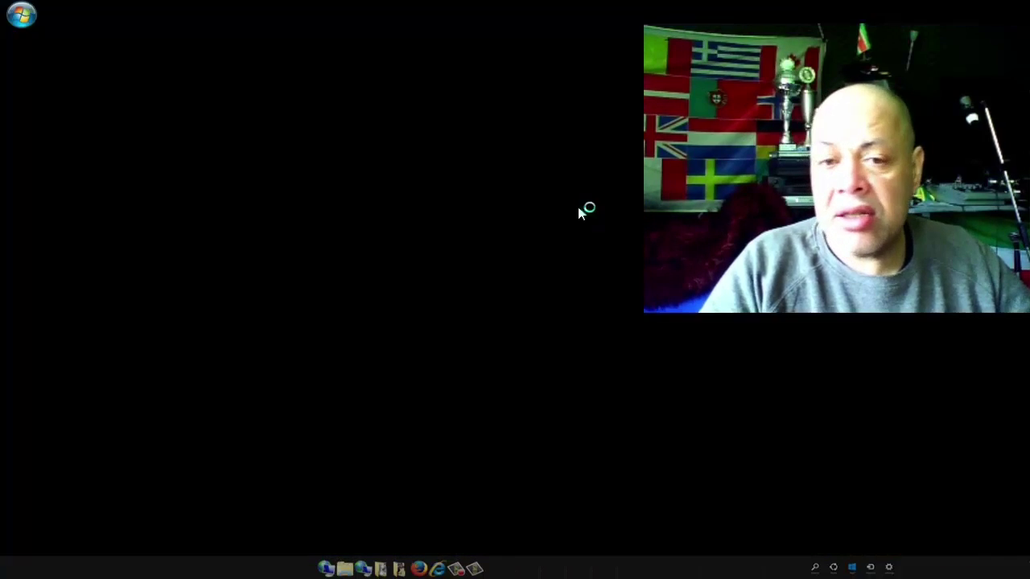
click(576, 309)
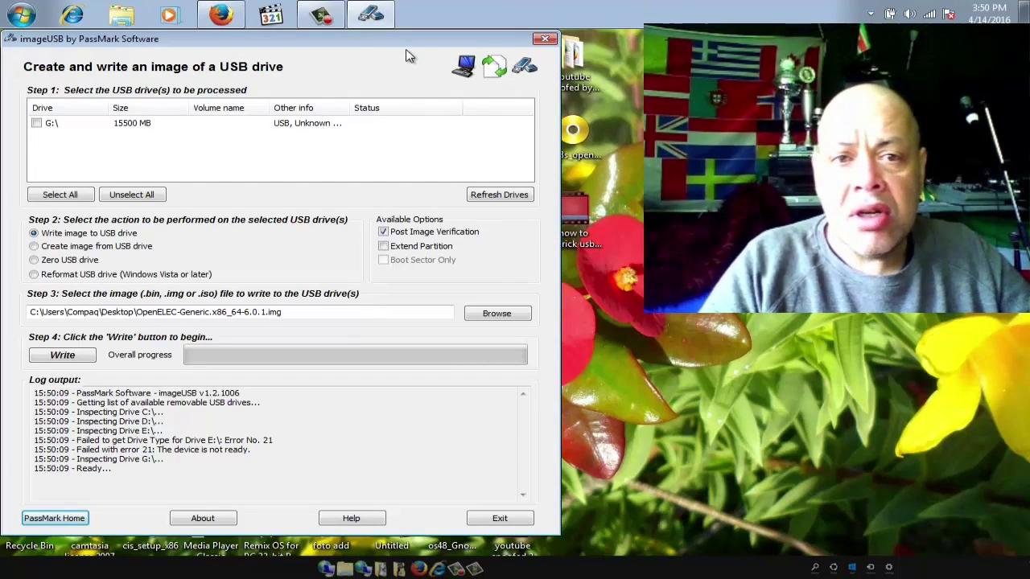
drag(395, 33, 561, 33)
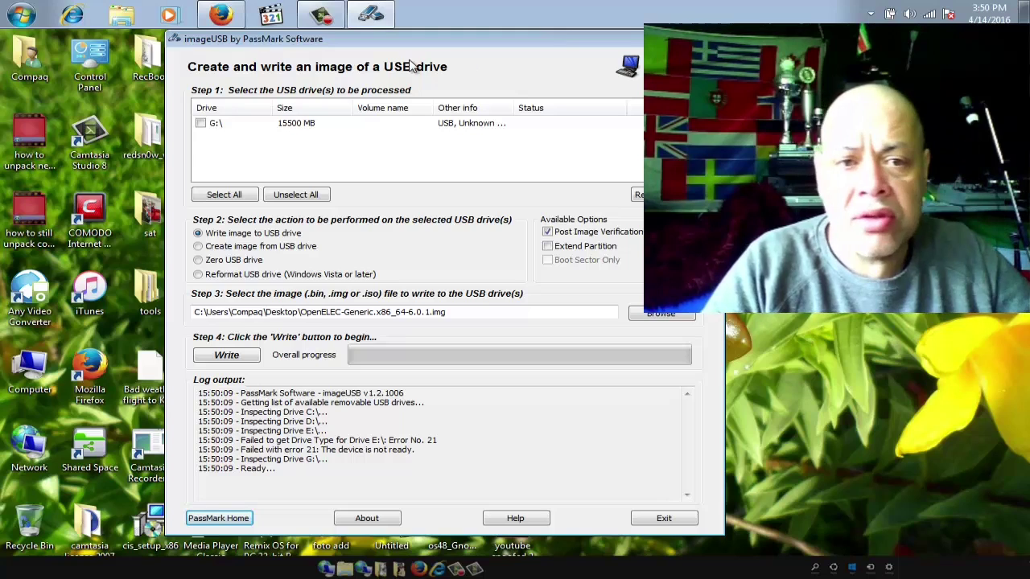
click(295, 125)
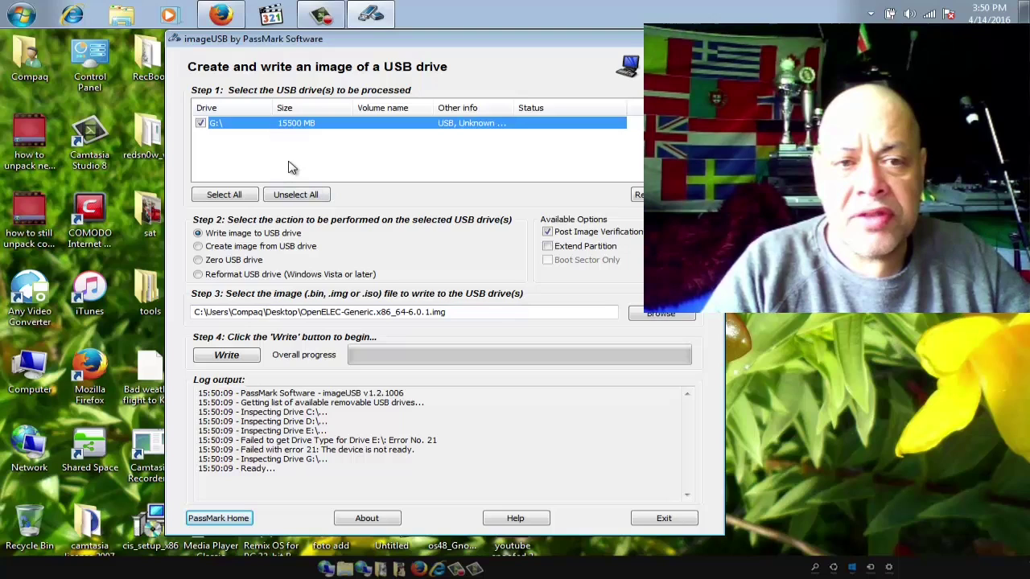
- Reformat G:\ with imageUSB, accepting both warnings; it ends in 'Error - Format Failed'
click(210, 276)
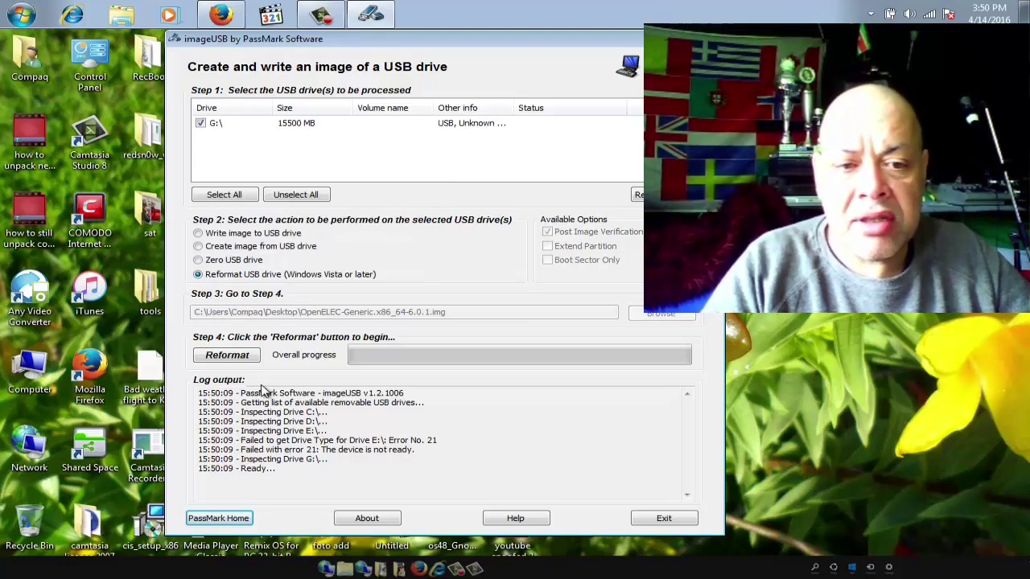
click(229, 358)
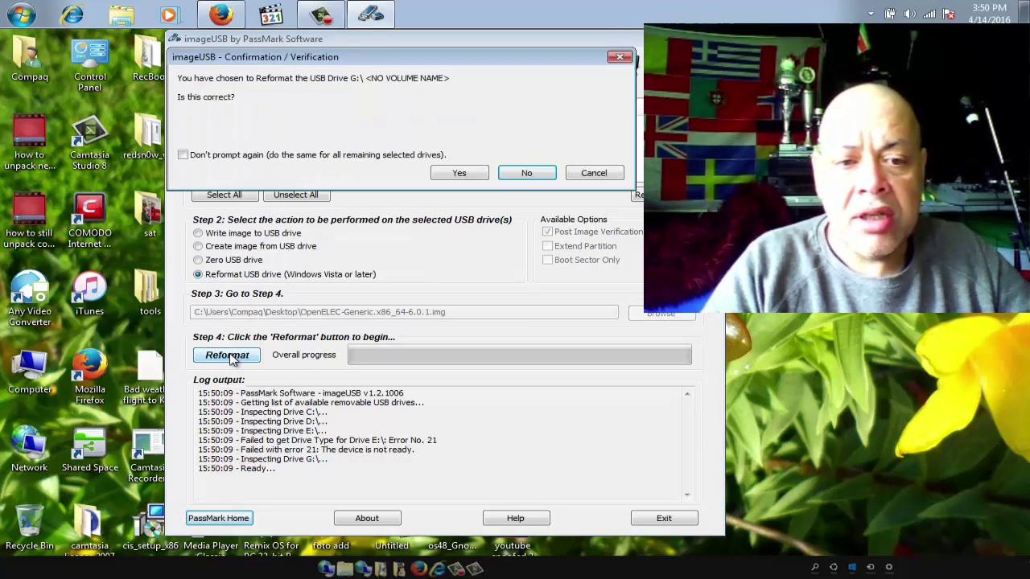
click(459, 173)
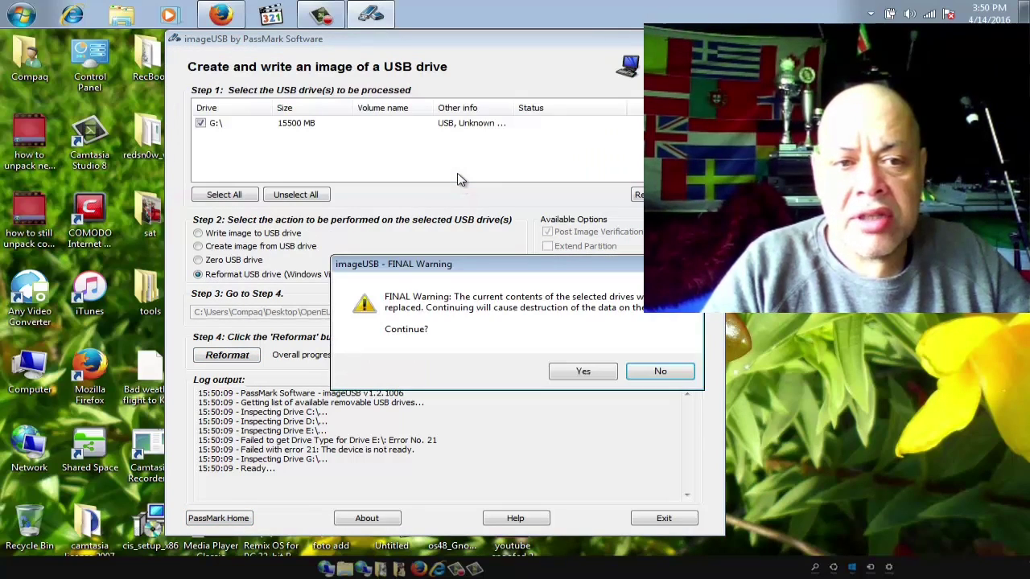
click(564, 378)
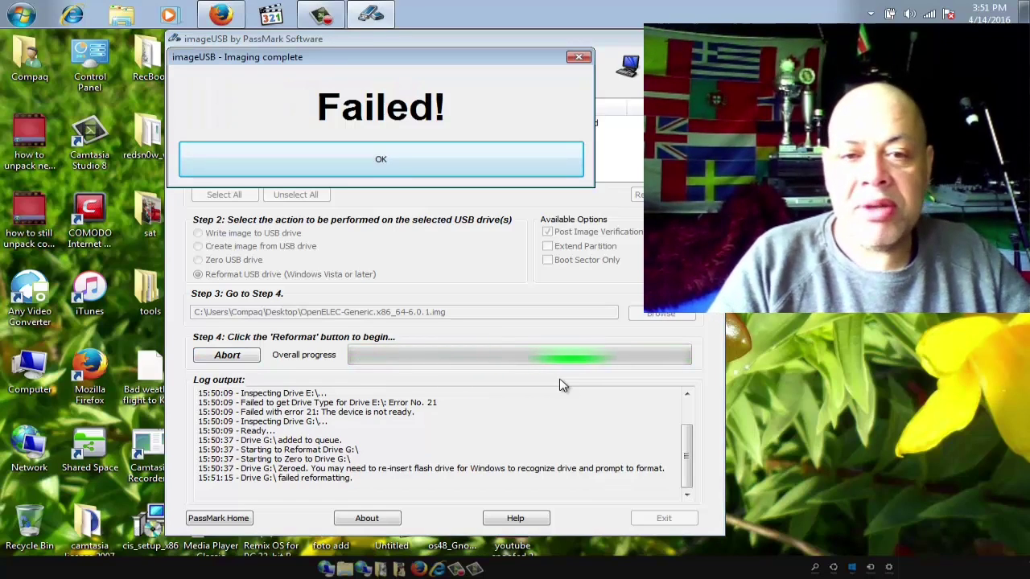
click(505, 172)
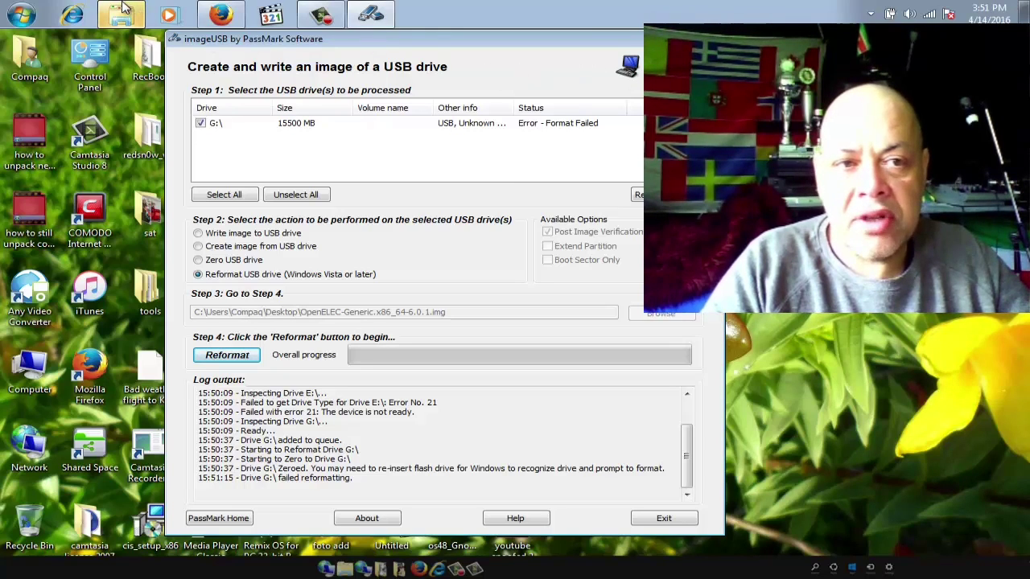
- Open Removable Disk (G:) from Computer and start a FAT32 quick format when prompted
click(23, 18)
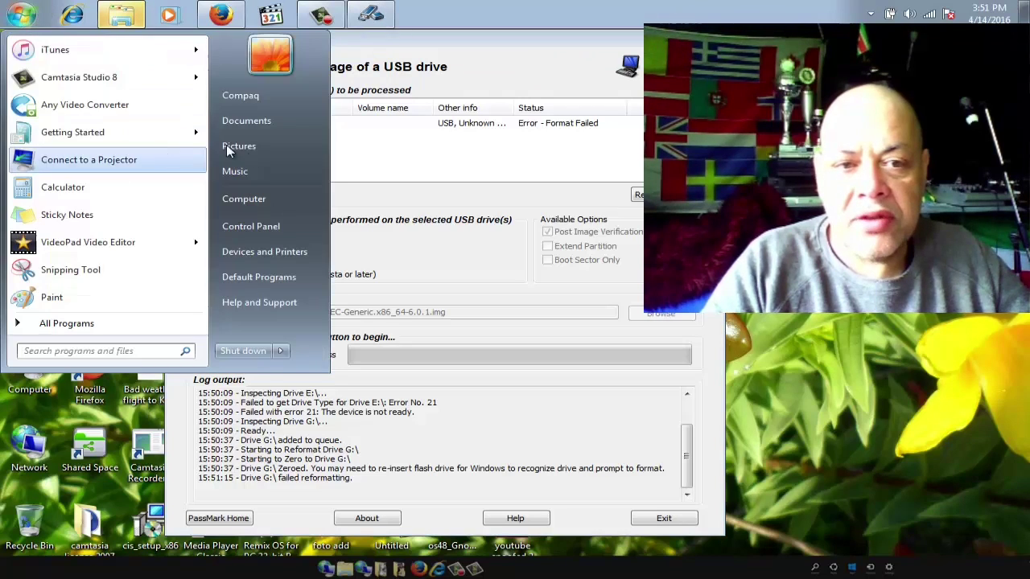
click(254, 202)
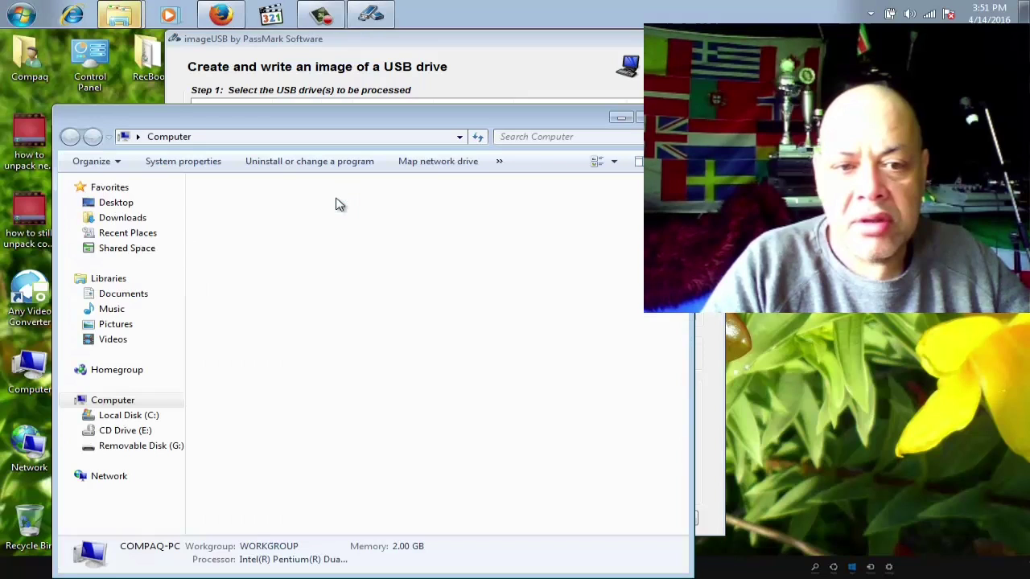
double_click(295, 318)
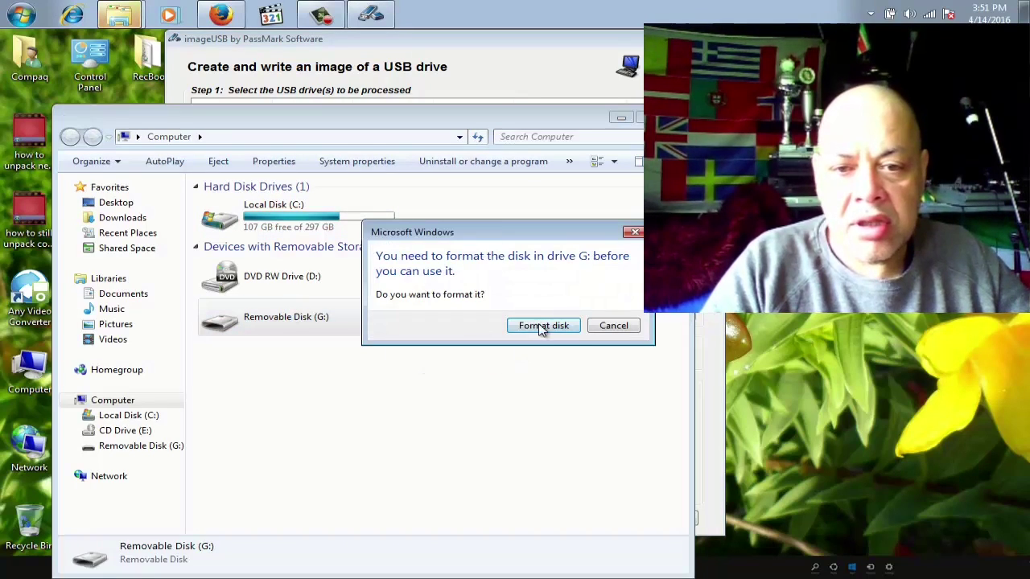
click(539, 325)
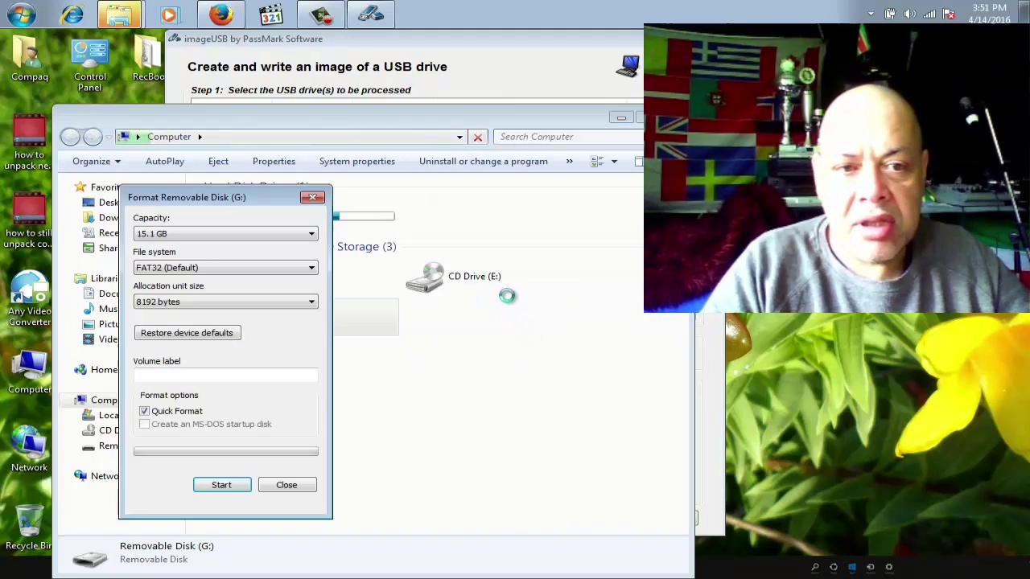
click(207, 487)
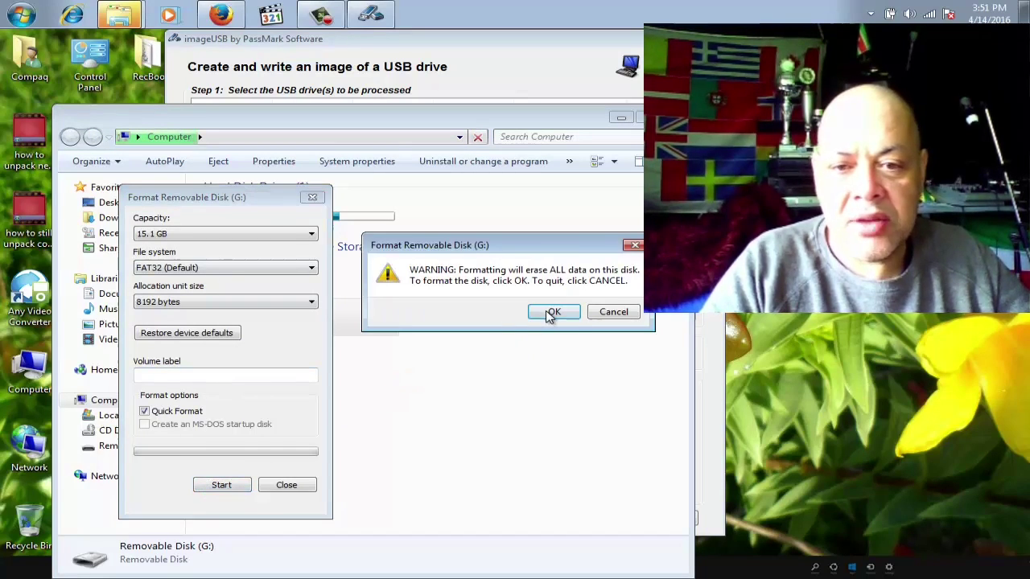
click(549, 313)
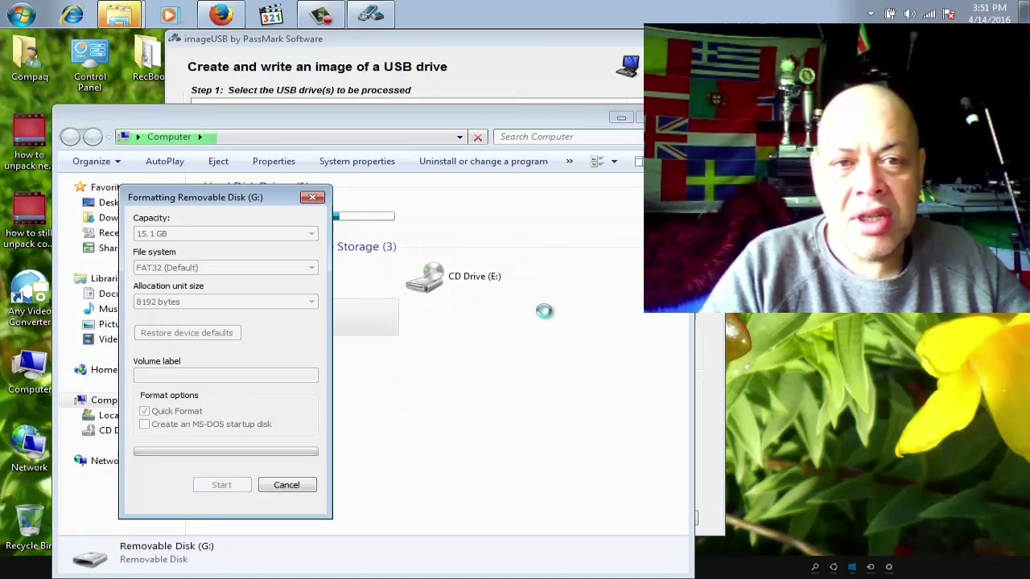
- Finish the 15.1 GB FAT32 format, confirm drive G: is empty, and minimize Explorer
click(485, 57)
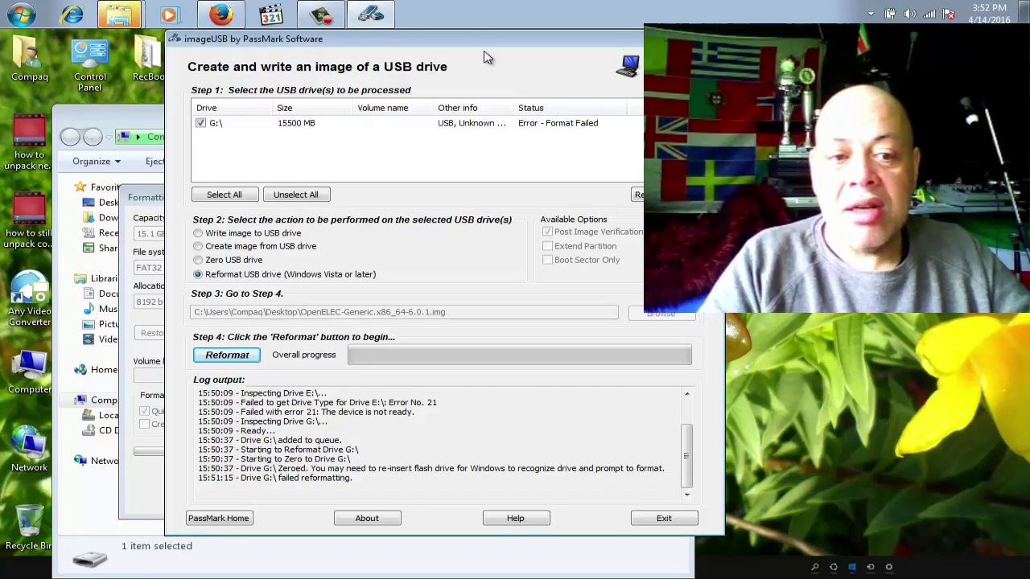
click(154, 415)
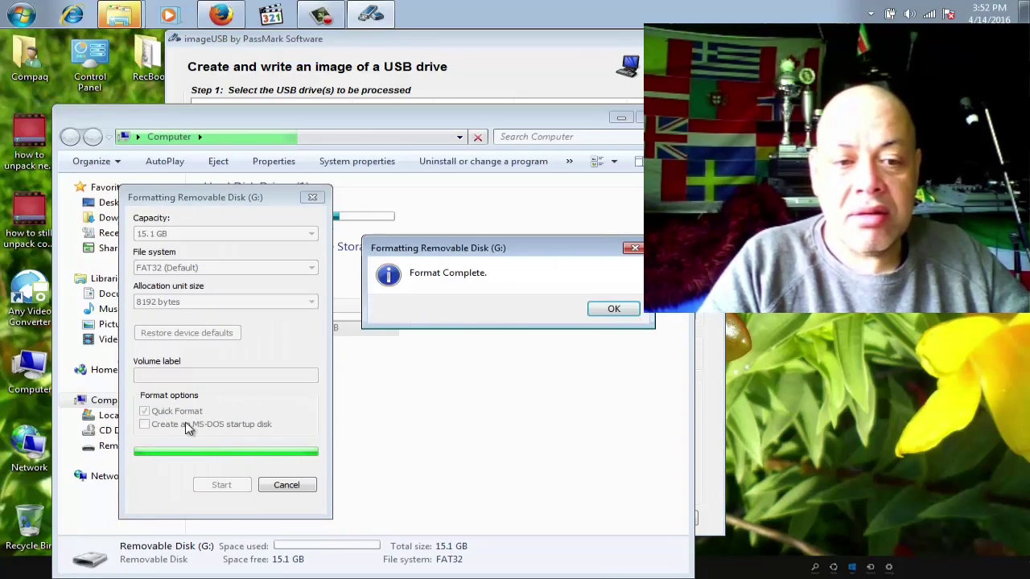
click(612, 312)
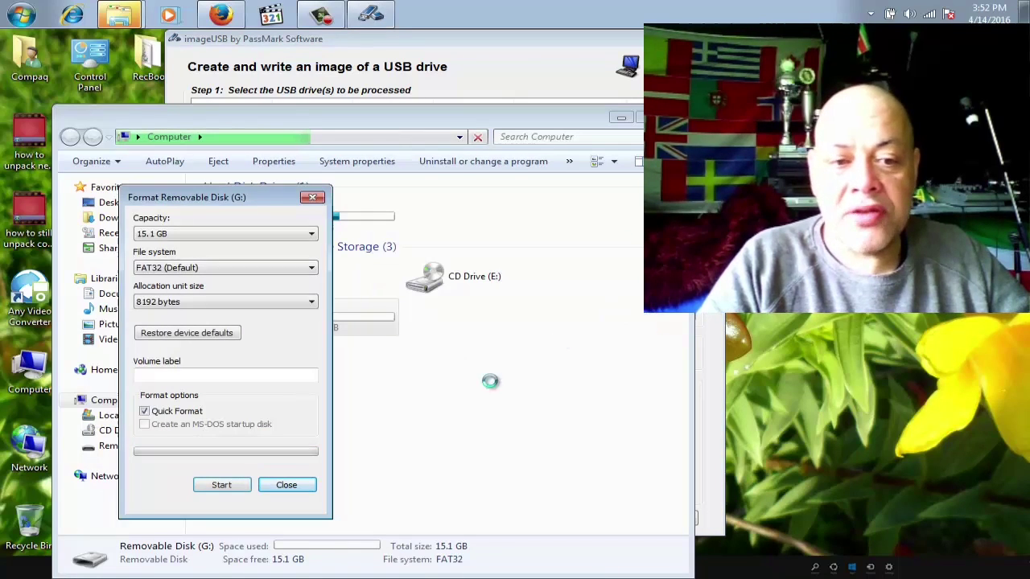
click(288, 485)
double_click(330, 318)
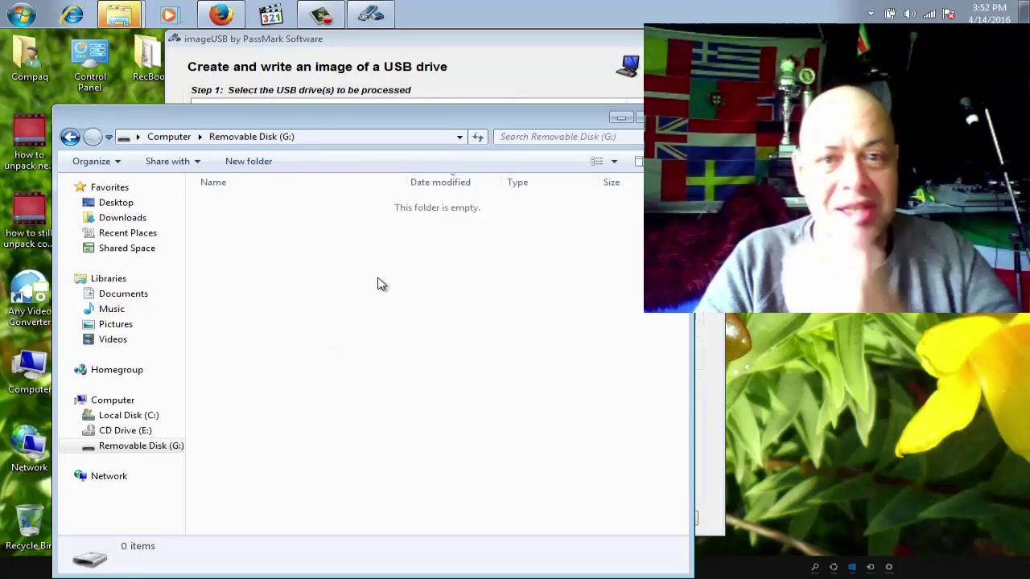
click(620, 118)
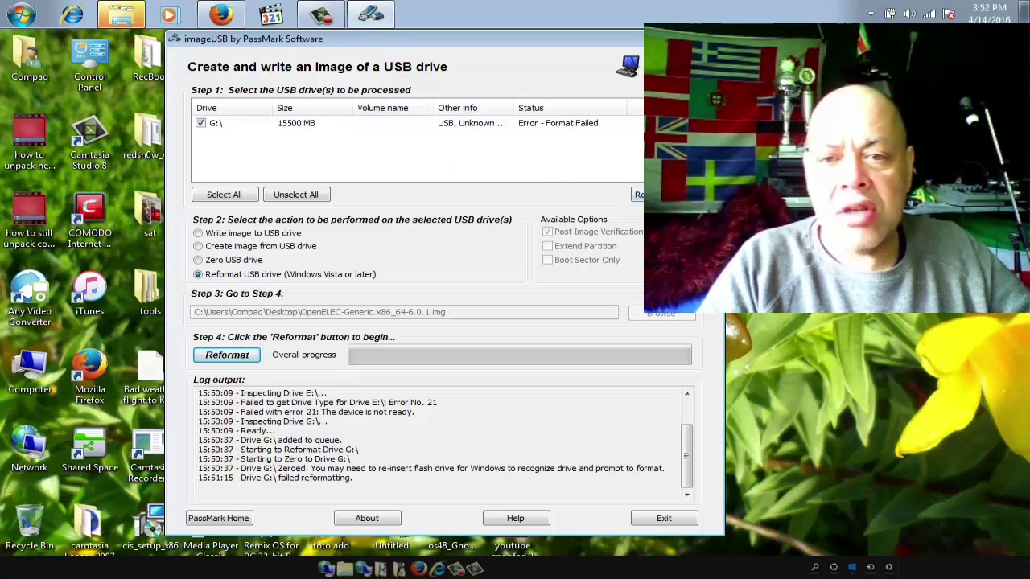
- Refresh drives so G: shows 15483 MB FAT32, then choose openSUSE_13.2_KDE_4_desktop.i686-0.0.1.iso to write
click(660, 195)
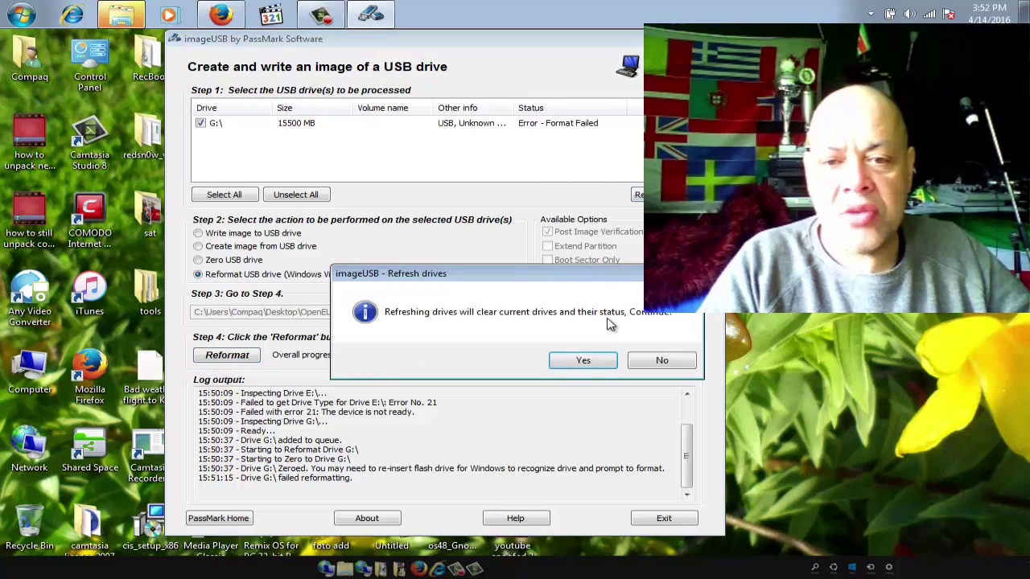
click(582, 360)
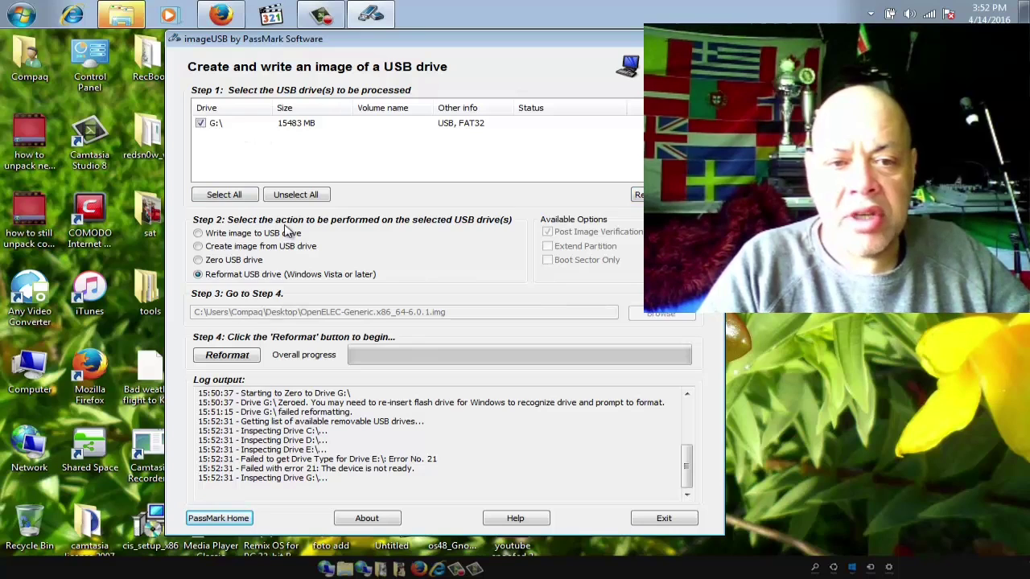
click(288, 232)
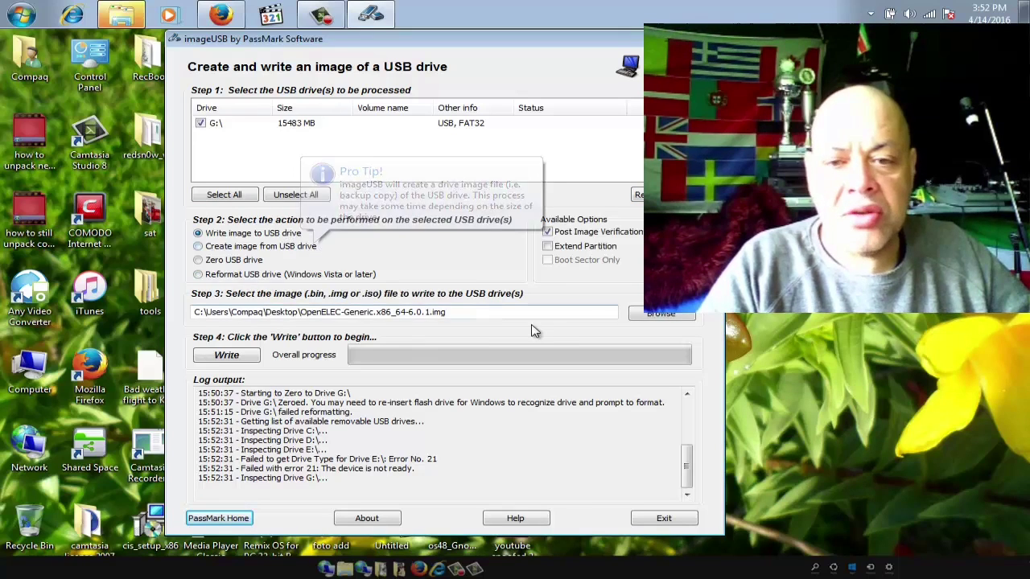
click(657, 315)
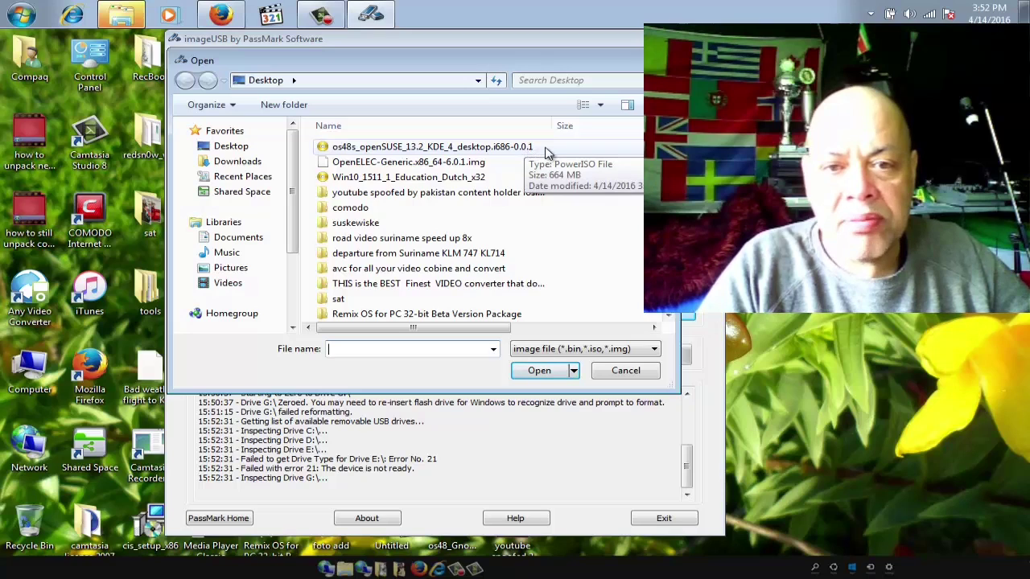
double_click(545, 150)
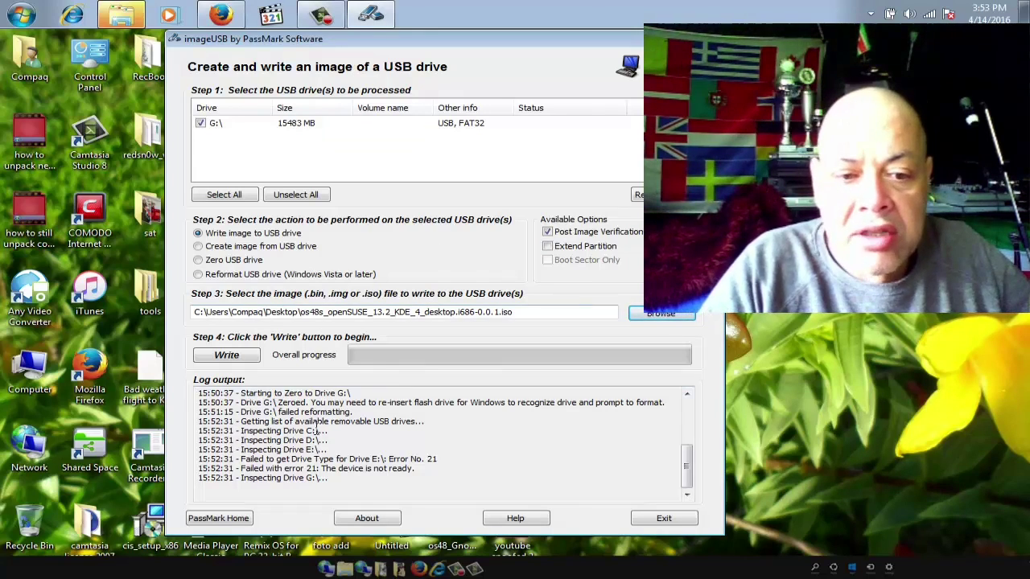
- Start writing the openSUSE ISO to G:\, accepting the confirmation and final data-loss warning
click(226, 356)
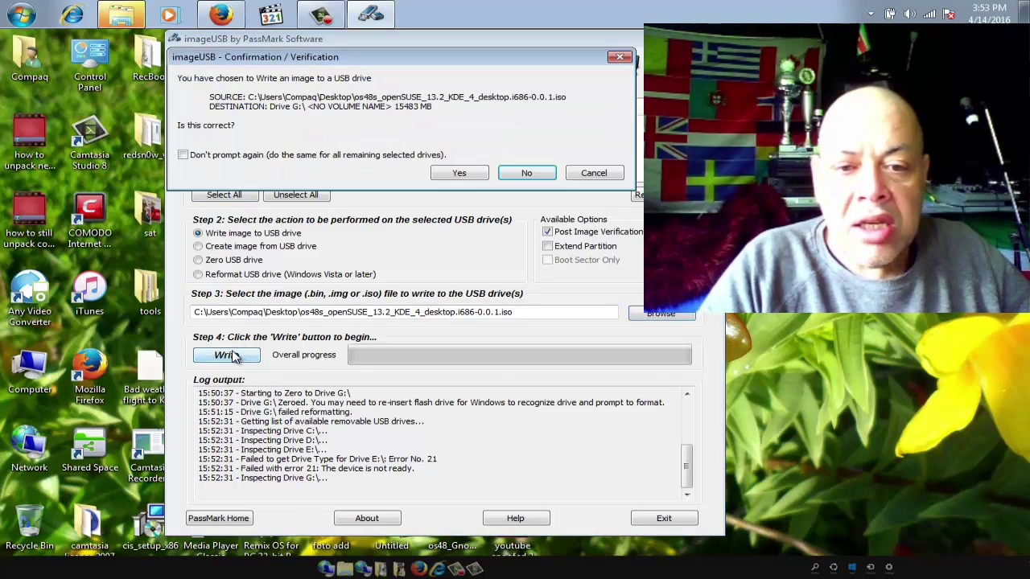
click(458, 174)
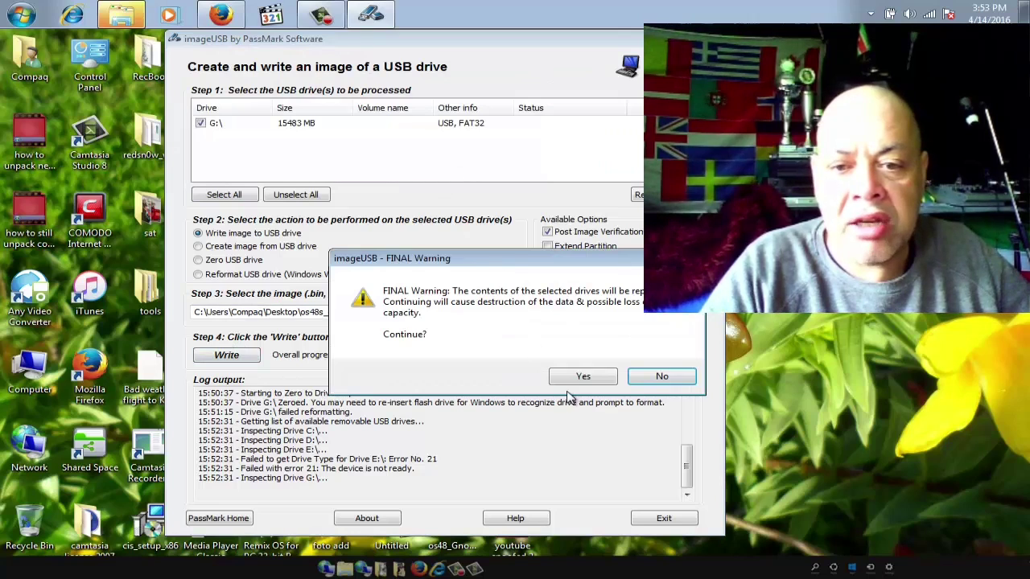
click(581, 377)
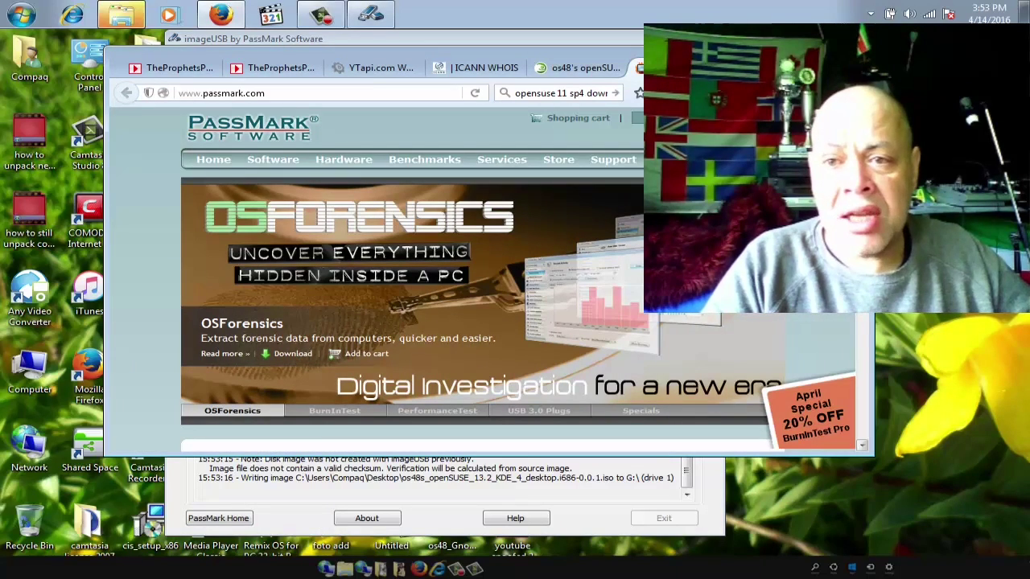
scroll(483, 282, down, 5)
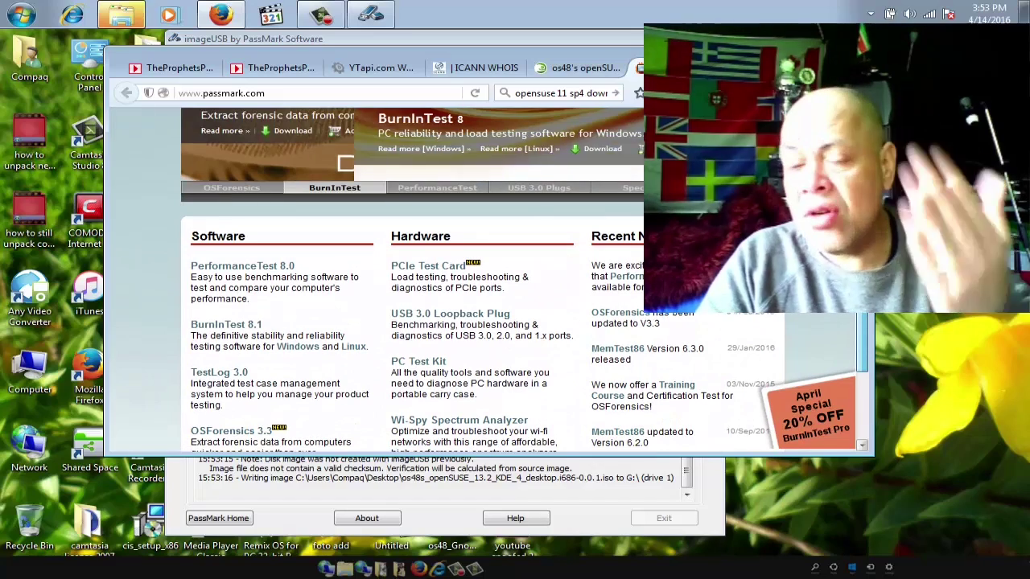
scroll(483, 282, down, 2)
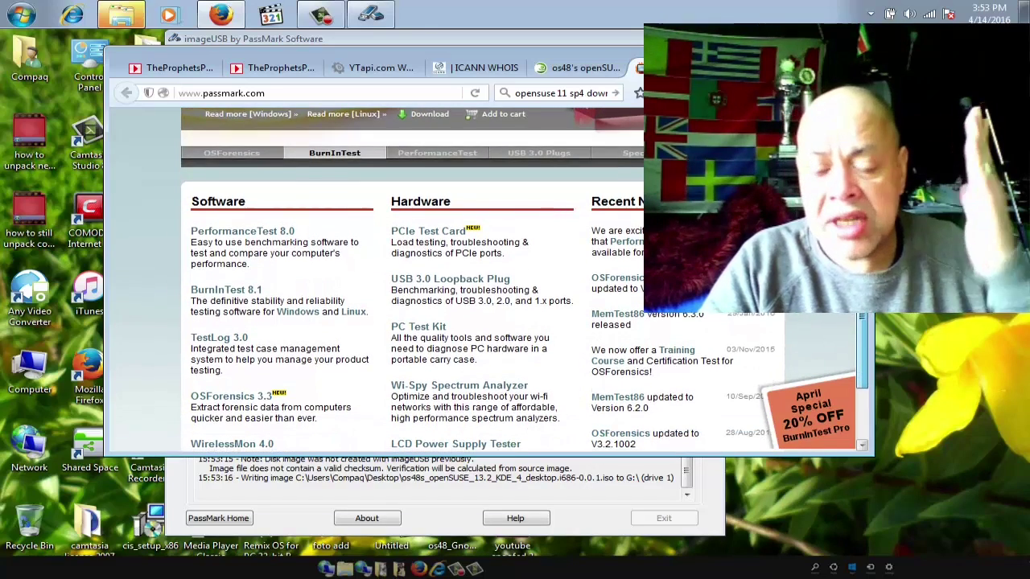
scroll(837, 330, down, 2)
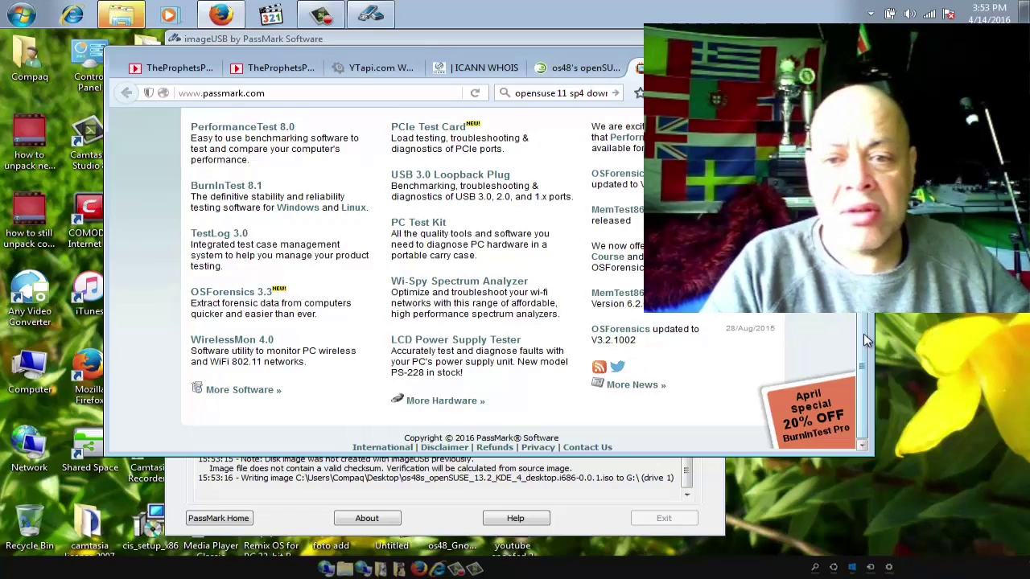
scroll(861, 330, up, 1)
scroll(861, 330, up, 5)
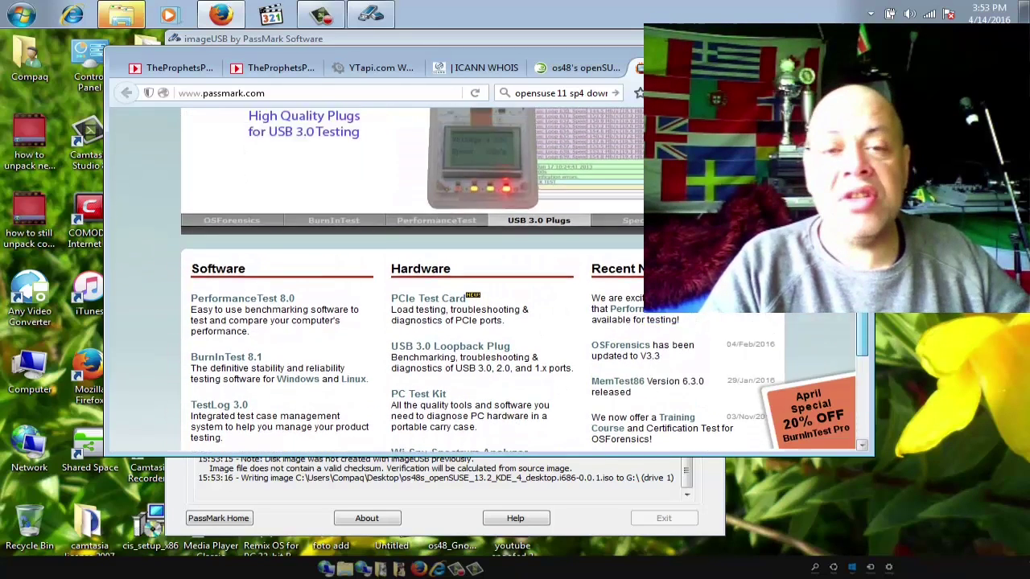
scroll(861, 330, up, 1)
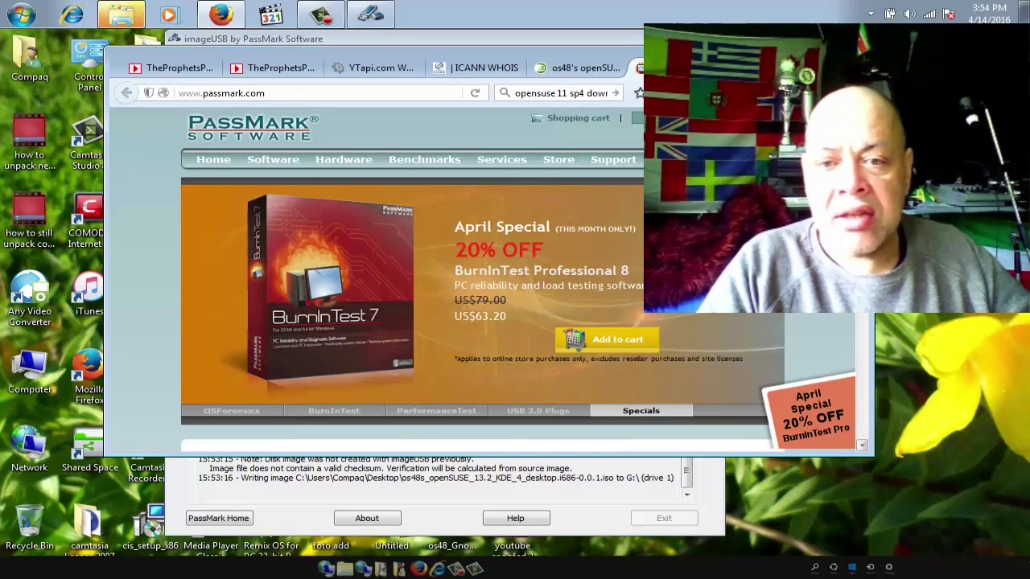
scroll(861, 249, down, 3)
scroll(861, 321, down, 3)
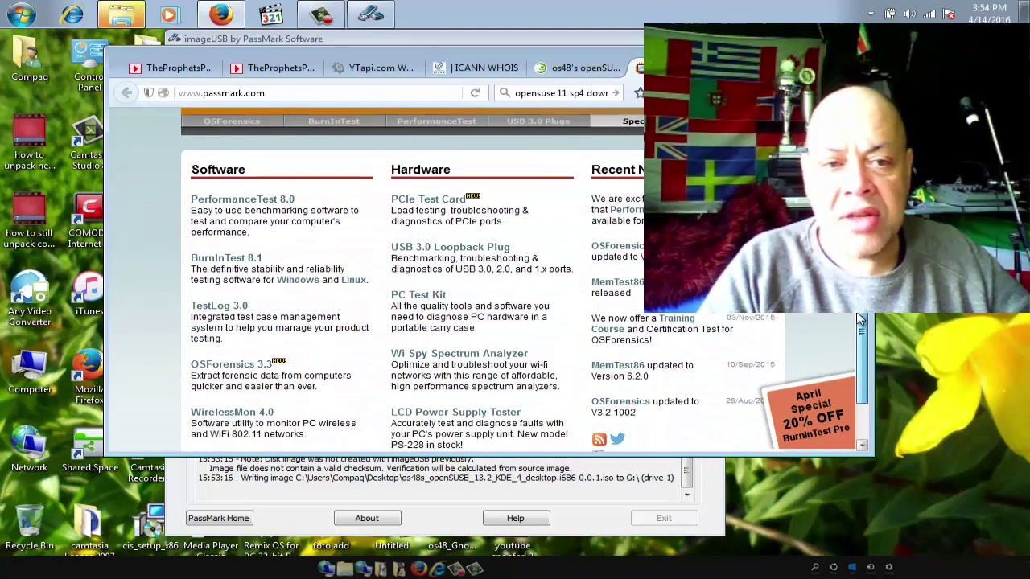
scroll(860, 330, down, 2)
scroll(859, 336, down, 2)
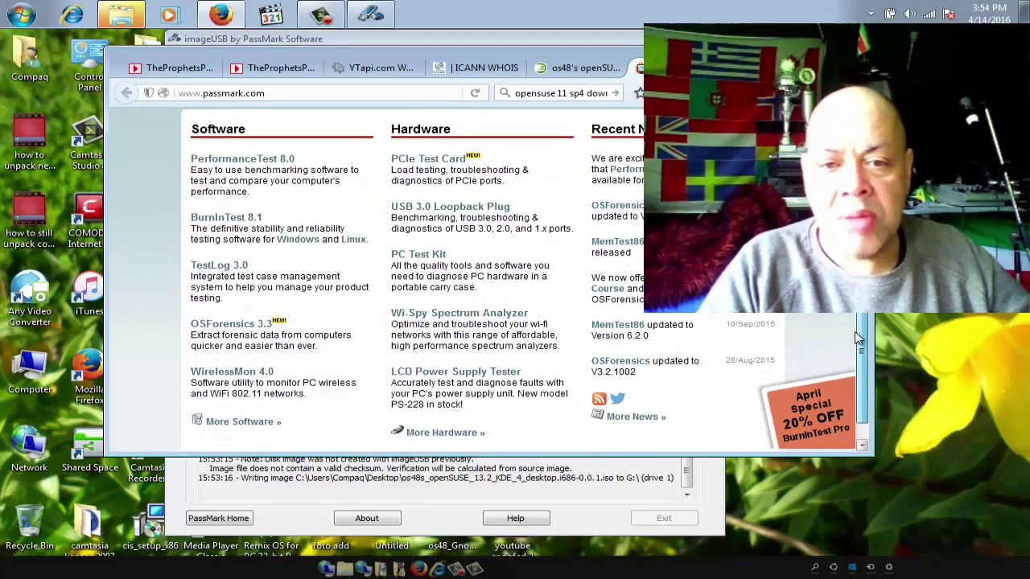